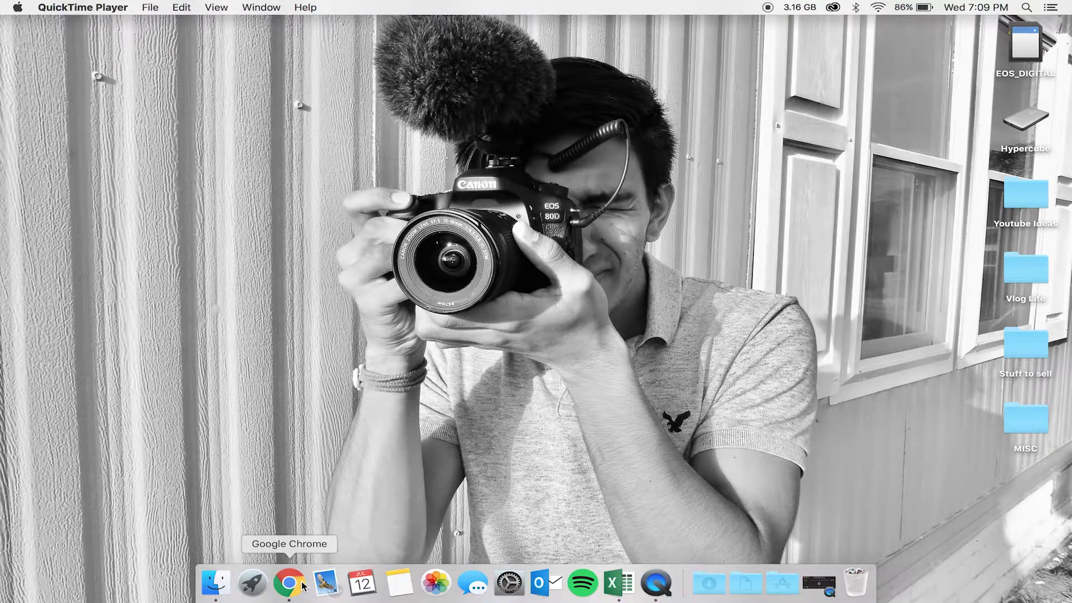
Launch Google Chrome from the Dock.
left_click(302, 584)
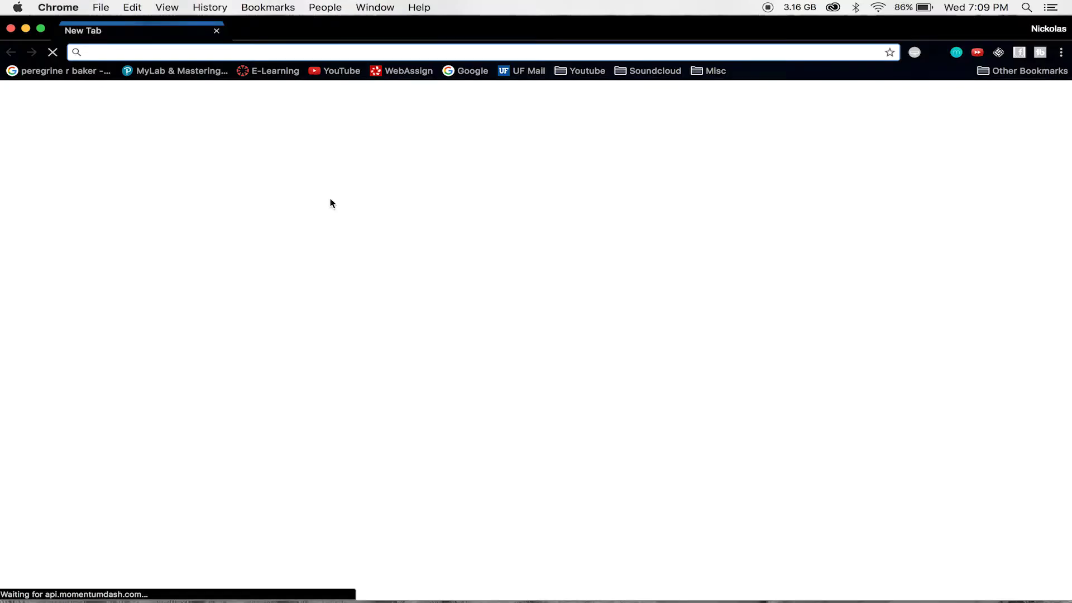
Go to amazon.com and open Your Account from Account & Lists.
type("amazon.com")
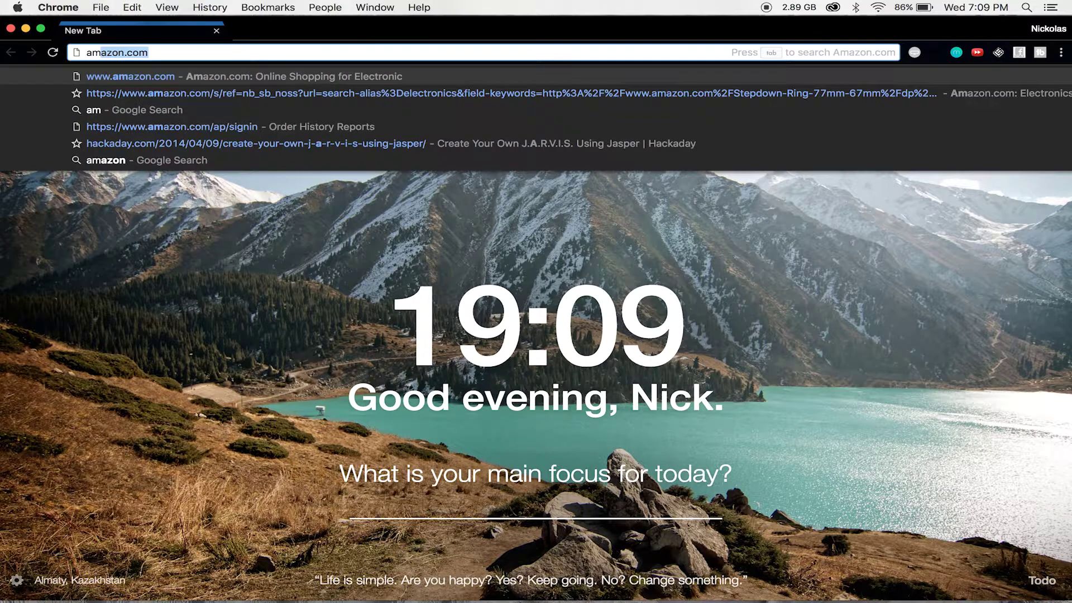
key("Return")
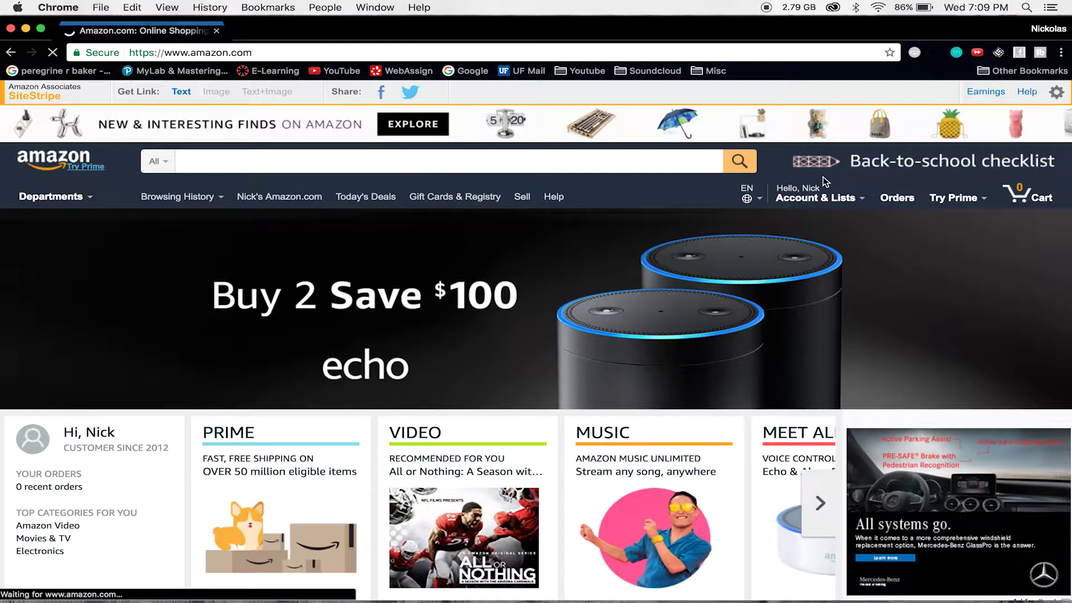
mouse_move(817, 197)
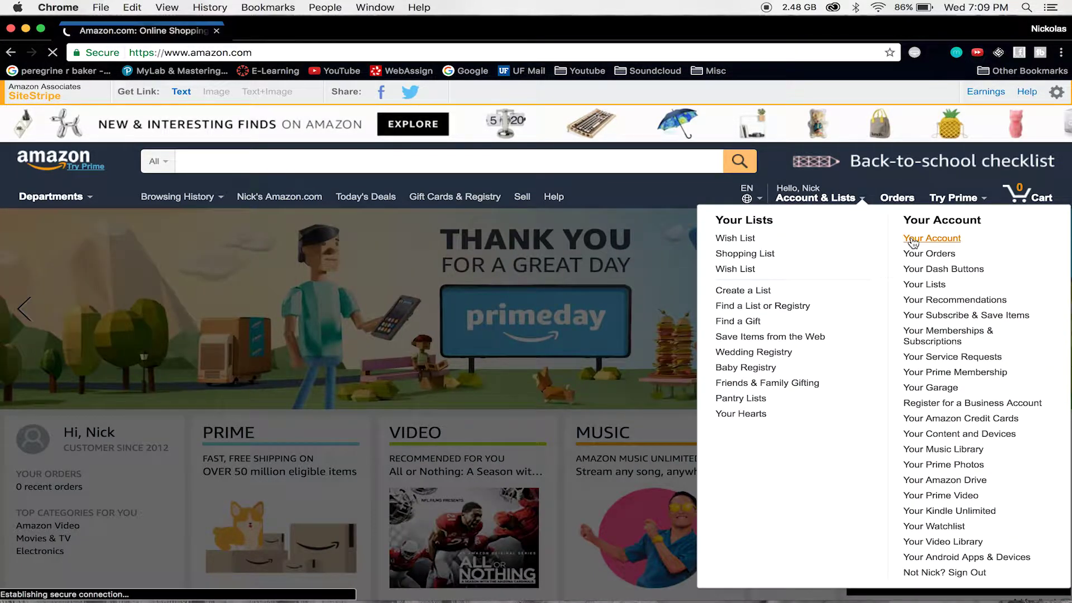
left_click(912, 240)
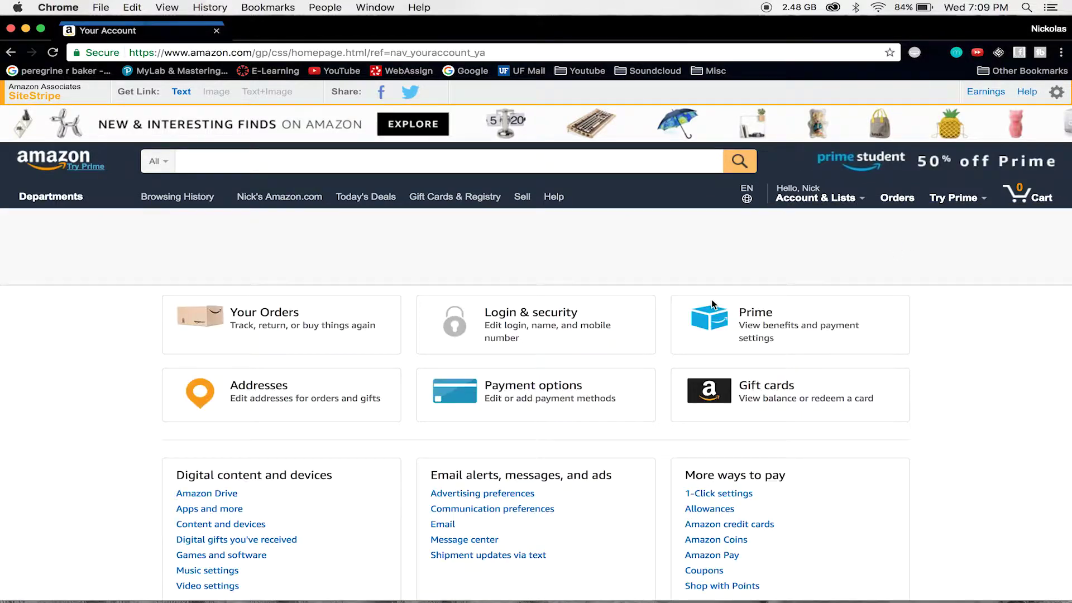
Scroll to Ordering and shopping preferences and follow the Download order reports link.
scroll(464, 459, "down", 5)
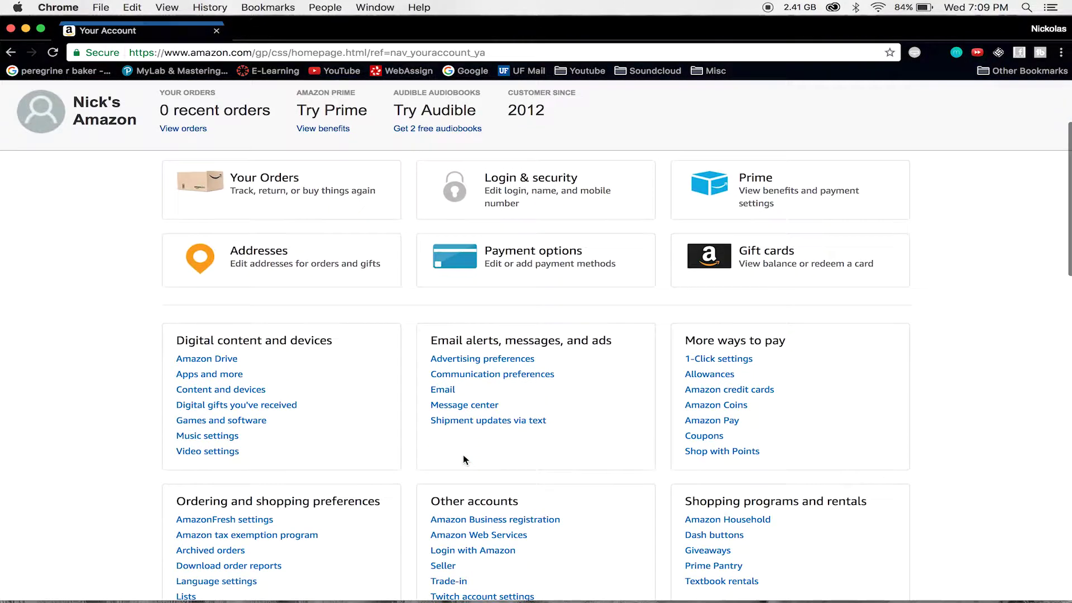
left_click_drag(392, 435, 220, 426)
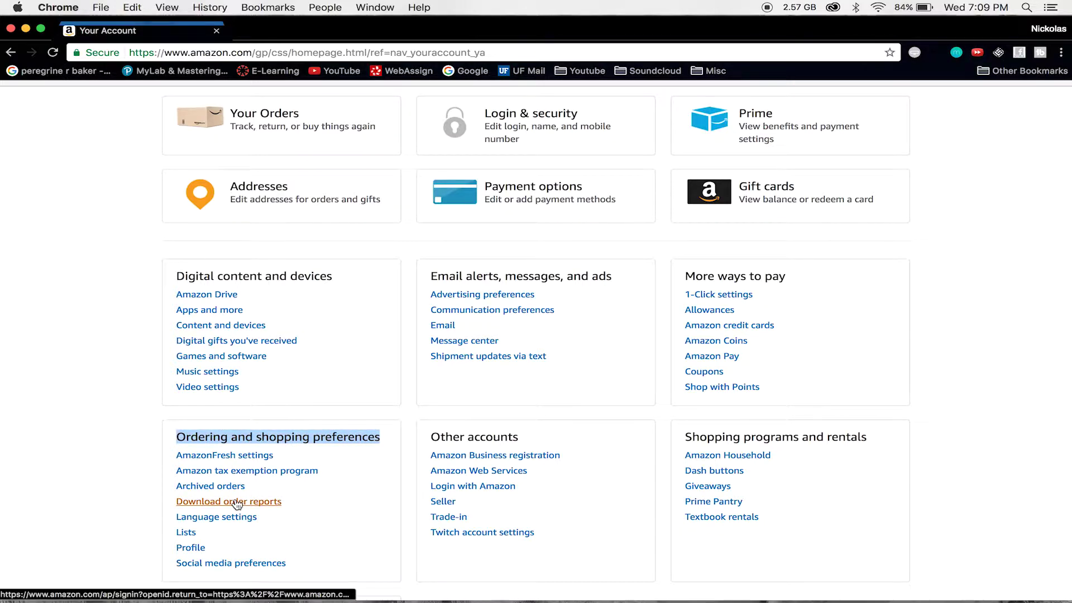
left_click(238, 501)
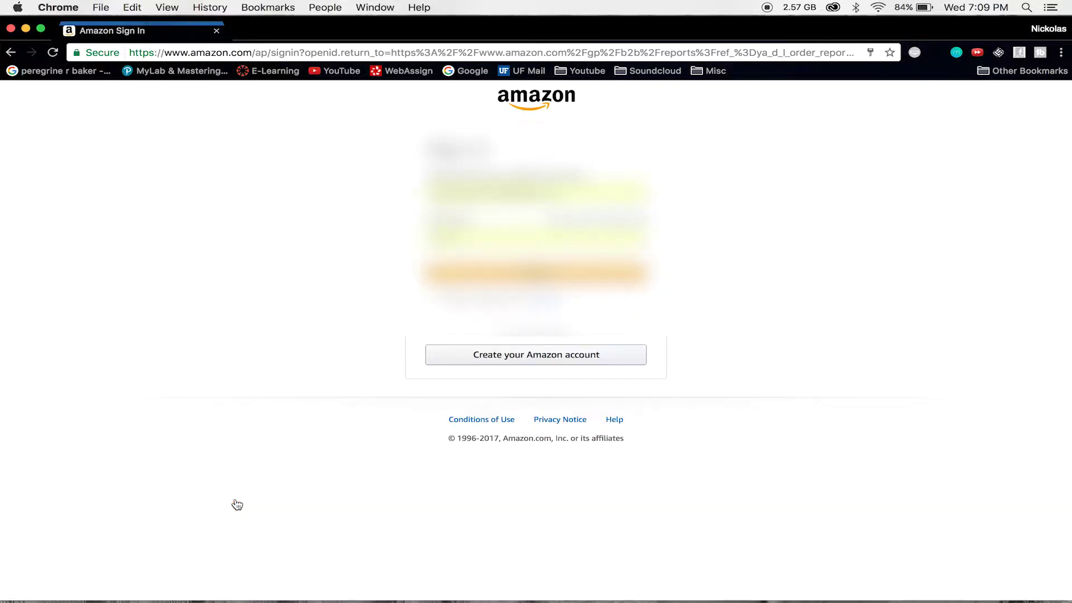
Sign in and set the report date range to Year to Date with start year 2013.
key("Return")
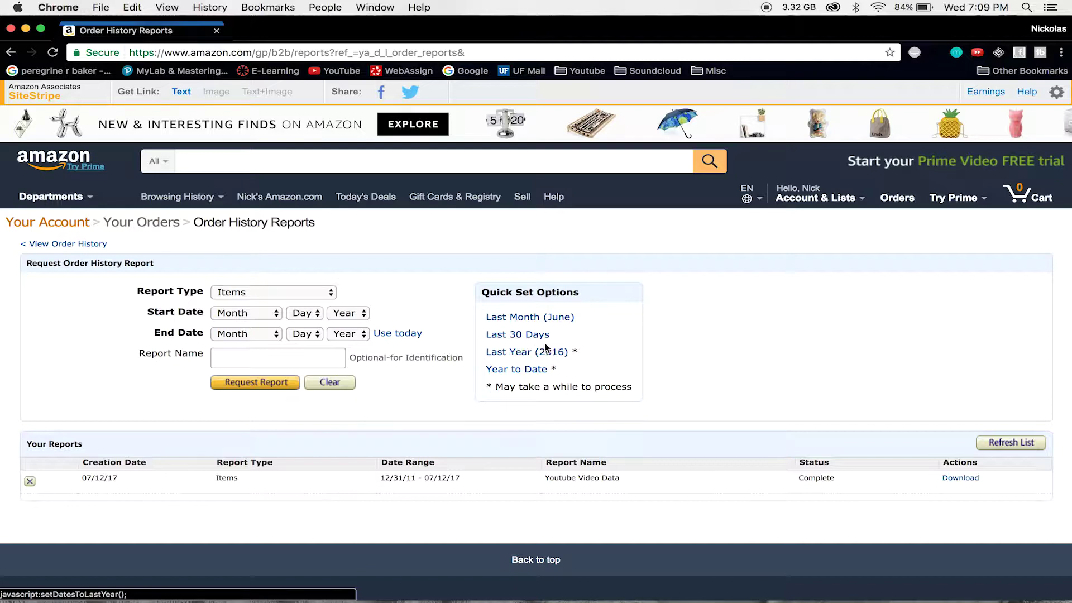
left_click(537, 372)
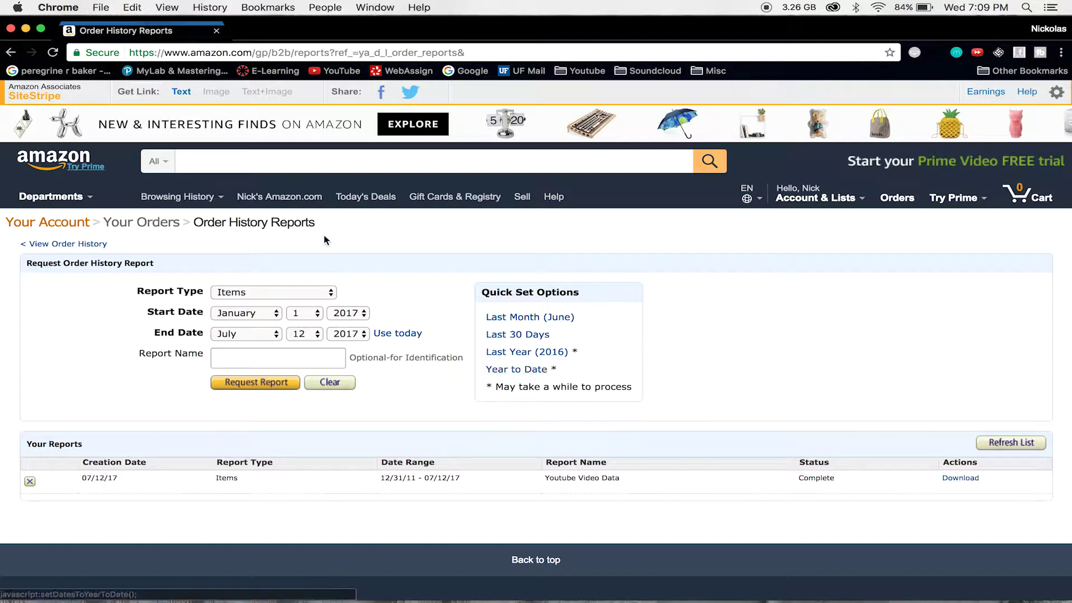
left_click(357, 313)
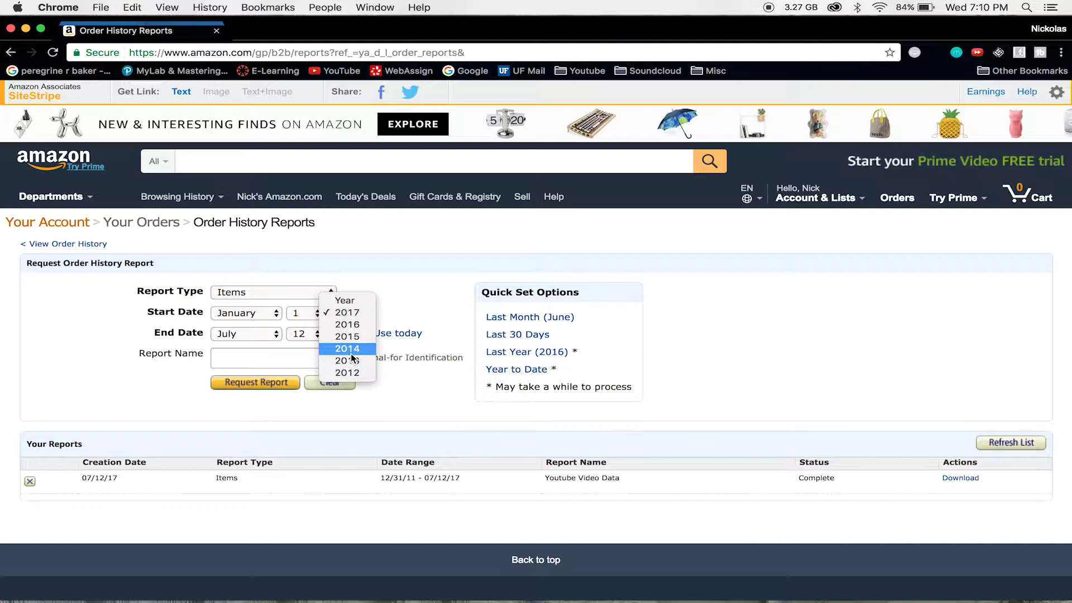
key("Escape")
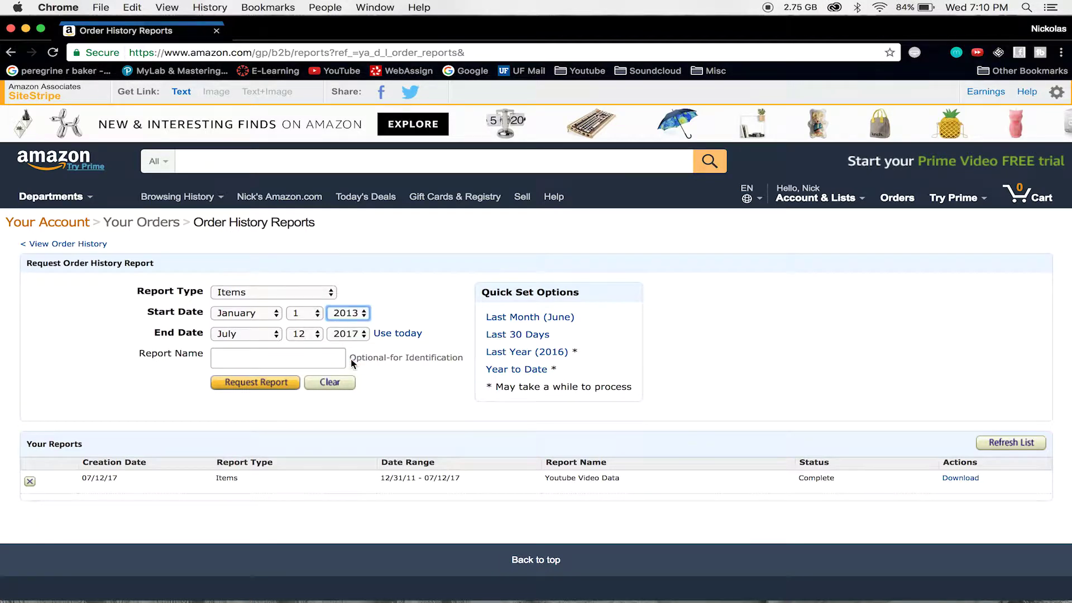
left_click(347, 315)
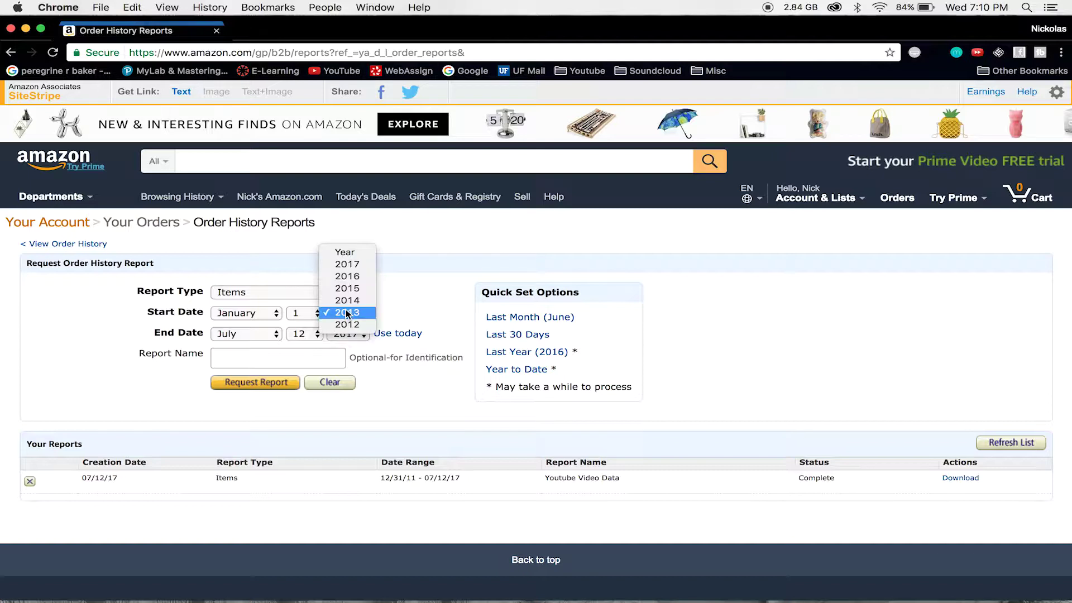
left_click(348, 313)
Name the report 'Youtube Video Data 1' and request it.
left_click(317, 352)
type("Youtu")
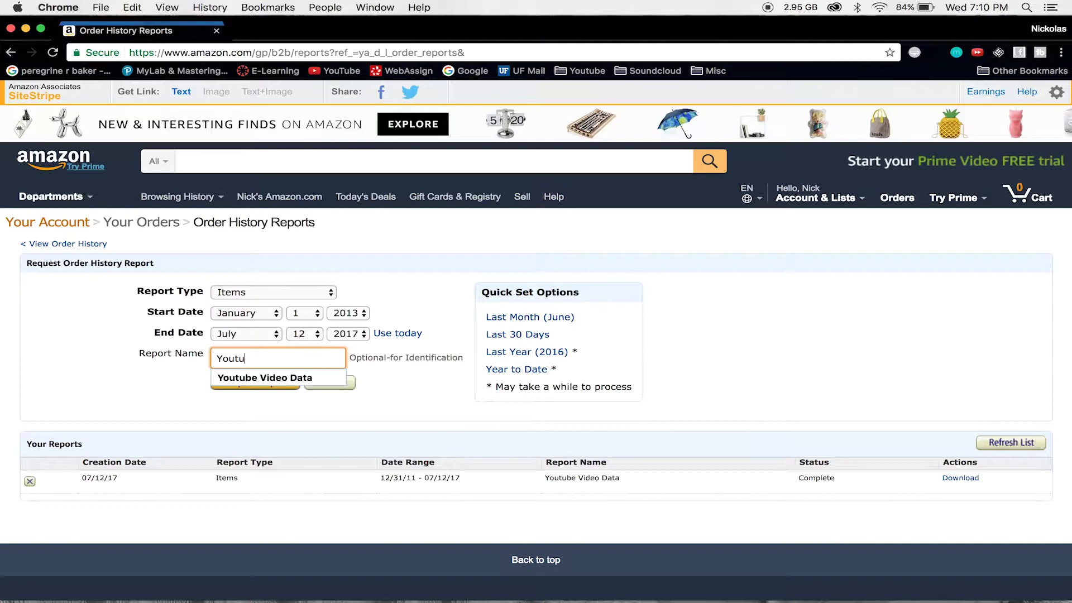
type("be")
key("Down")
key("Return")
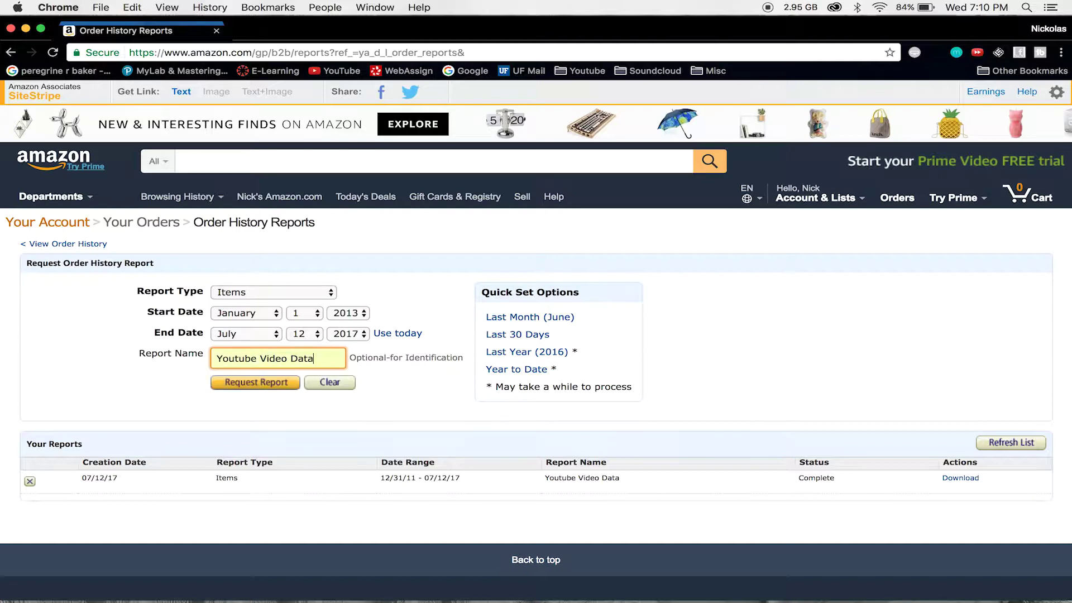
type("1")
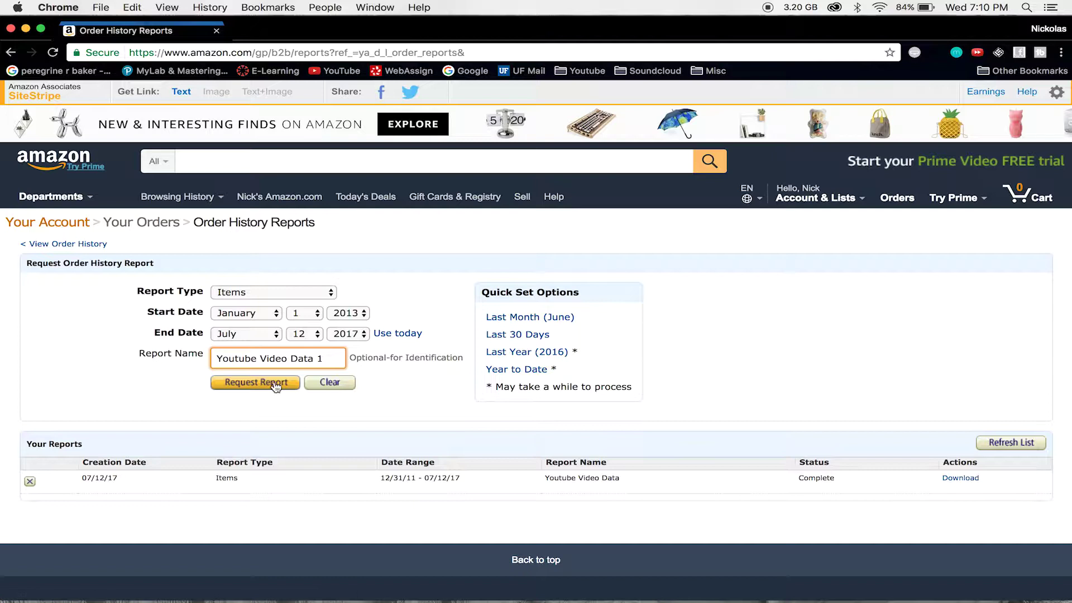
left_click(275, 385)
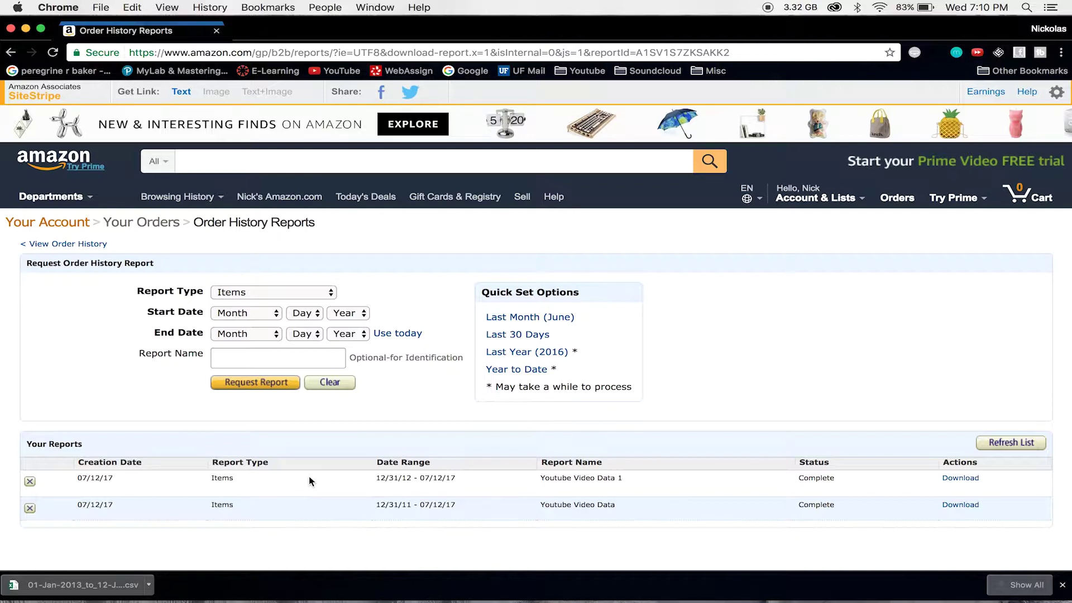
Switch to the Excel order spreadsheet with Ctrl+Right.
key("ctrl+Right")
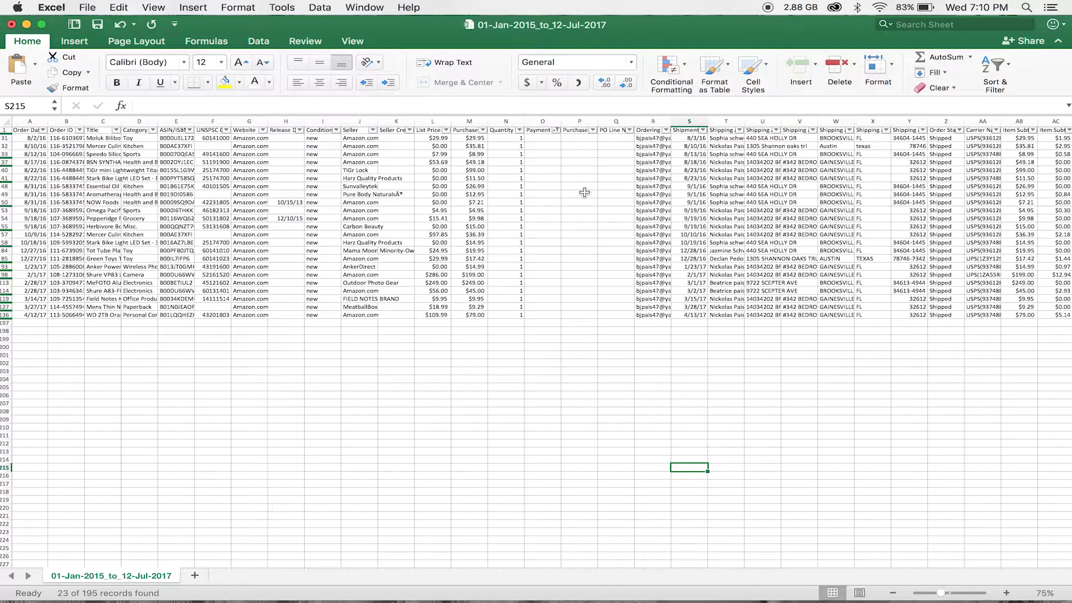
Scroll right to the Item Total column and select its amounts to read the sum.
left_click(709, 583)
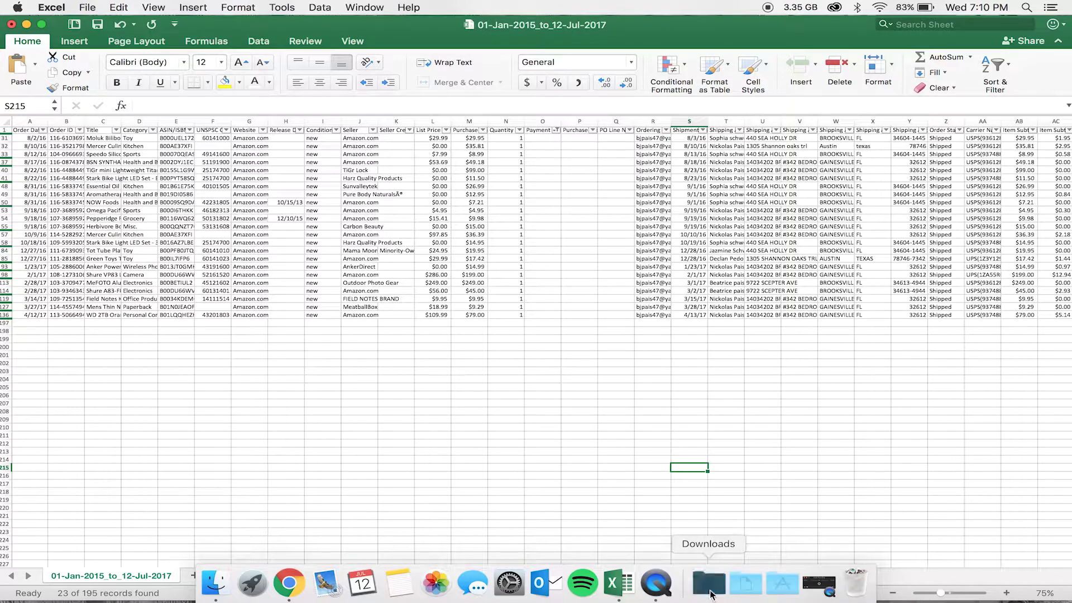
left_click(308, 436)
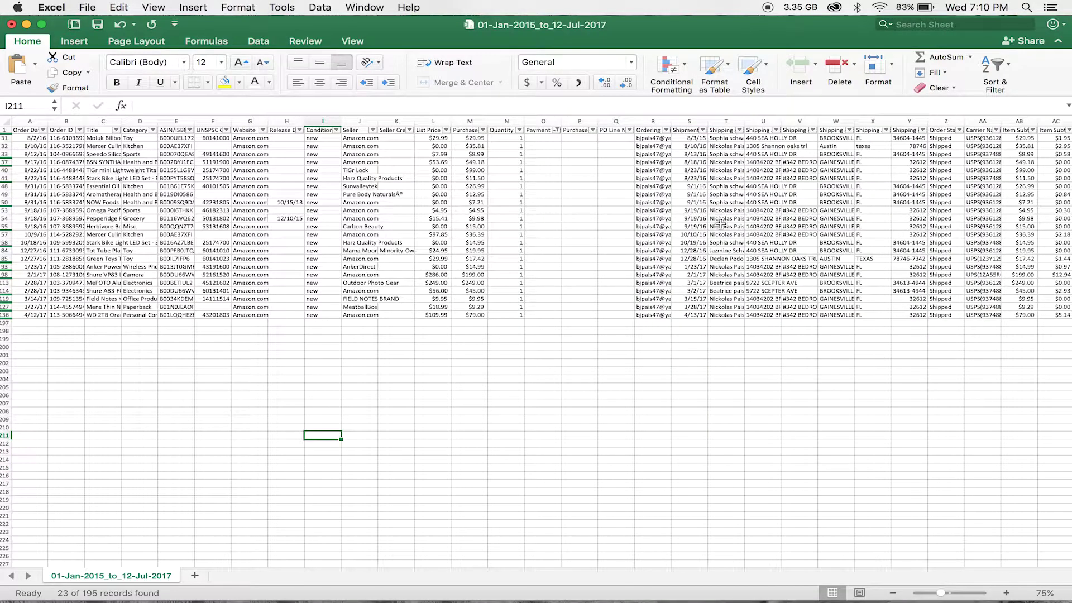
scroll(720, 223, "right", 15)
scroll(670, 227, "right", 2)
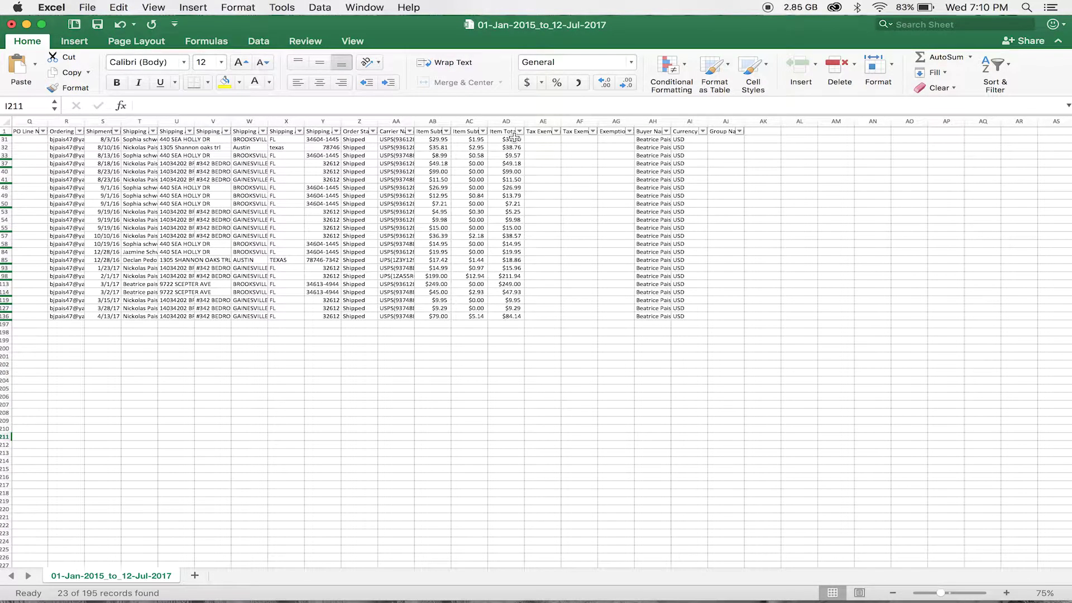
left_click_drag(511, 139, 510, 315)
Return to AD31 at the top of Item Total, then select empty cell AD197.
scroll(509, 313, "left", 10)
scroll(510, 313, "up", 2)
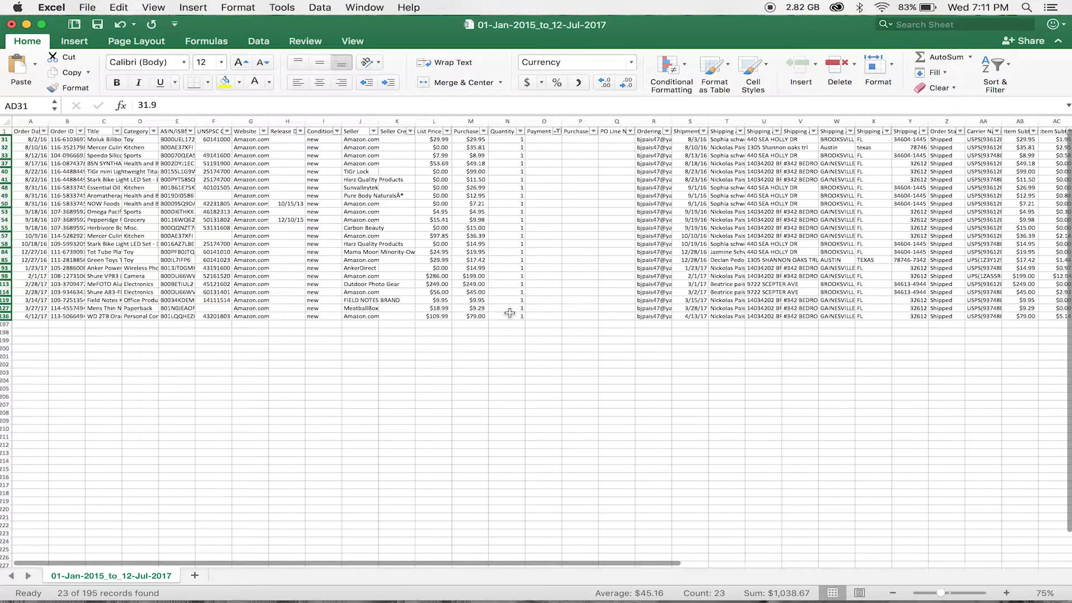
scroll(509, 313, "right", 10)
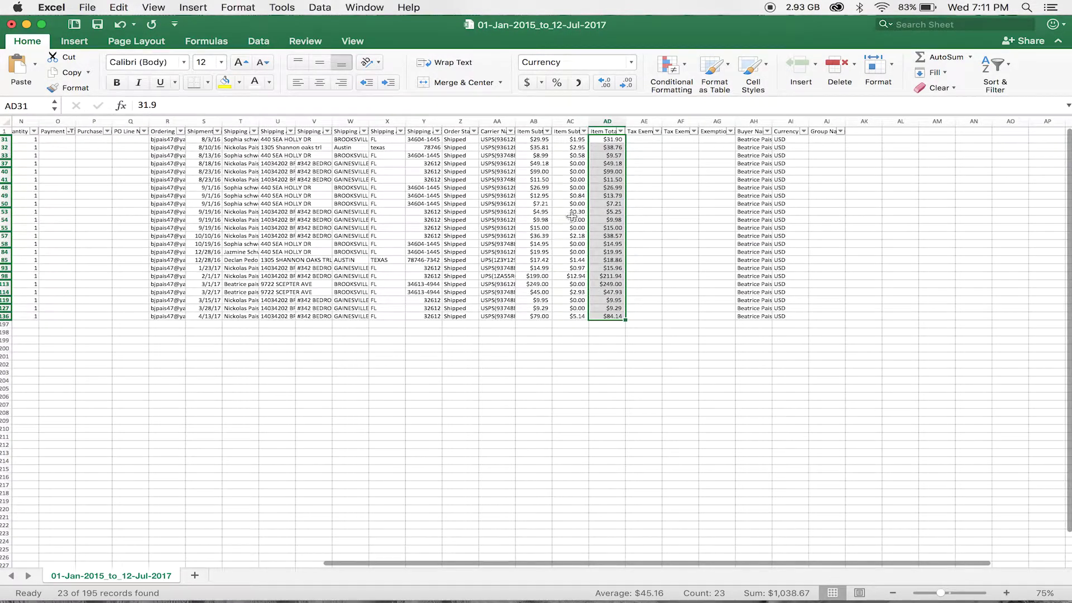
left_click(614, 171)
left_click(618, 144)
left_click(618, 139)
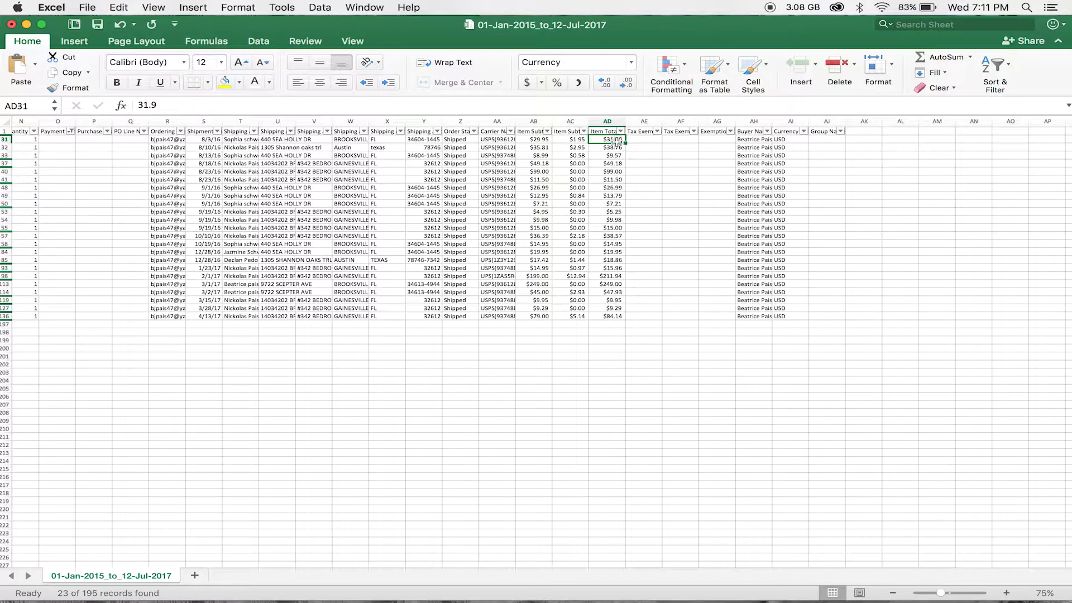
left_click(609, 325)
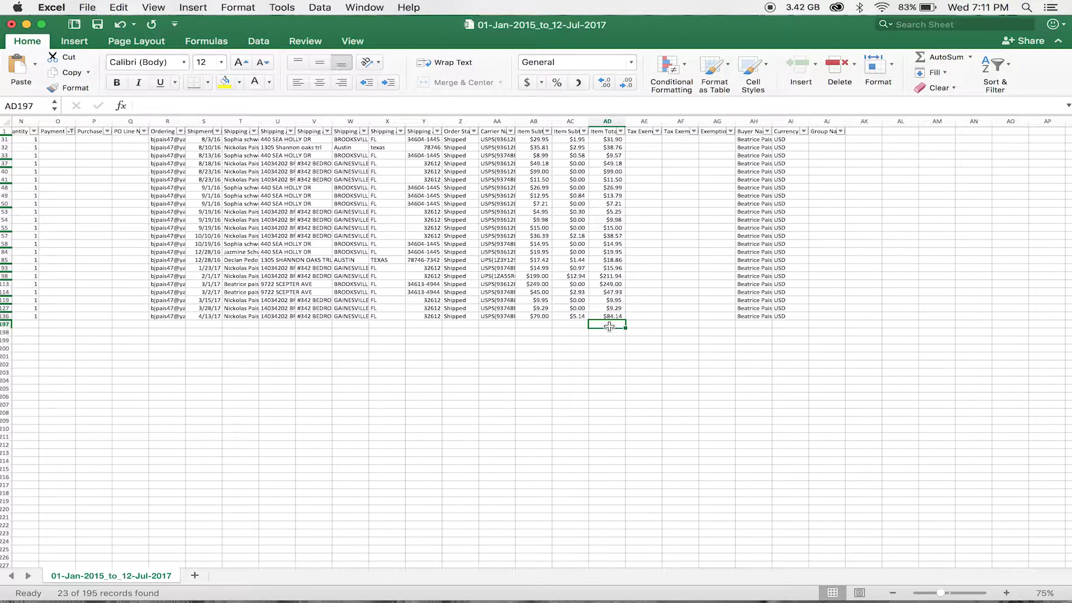
Start a SUM formula in AD197 with cell AD31 as its first argument.
type("=")
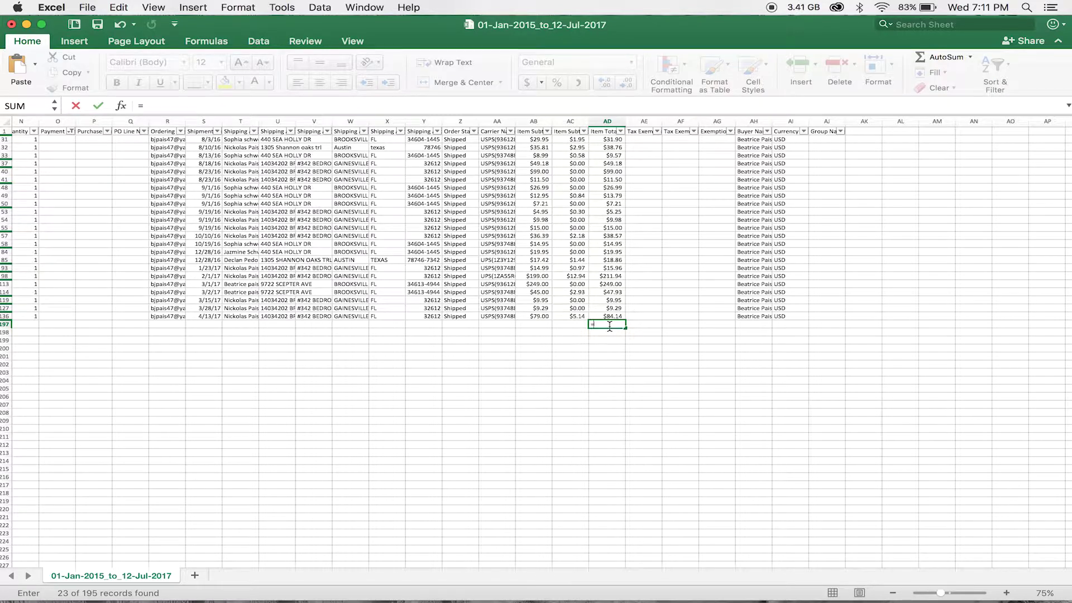
type("SUM")
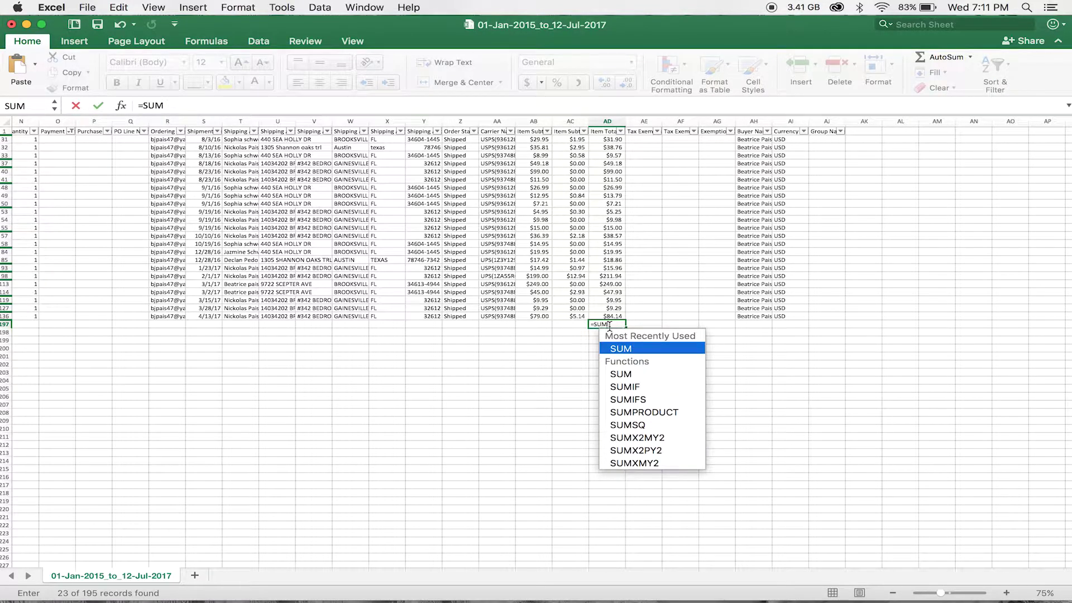
double_click(636, 375)
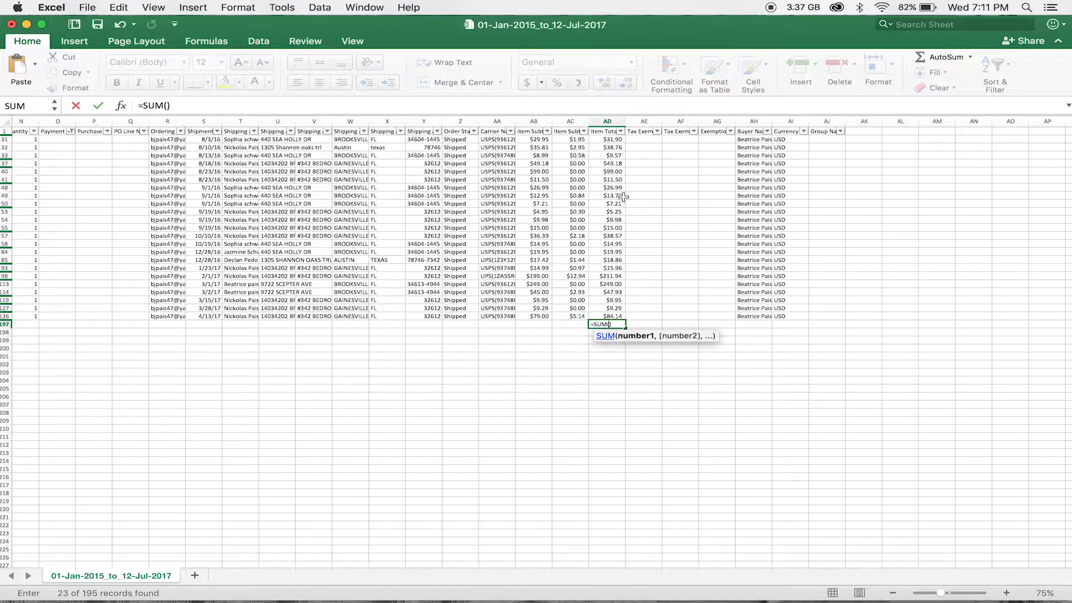
left_click(613, 139)
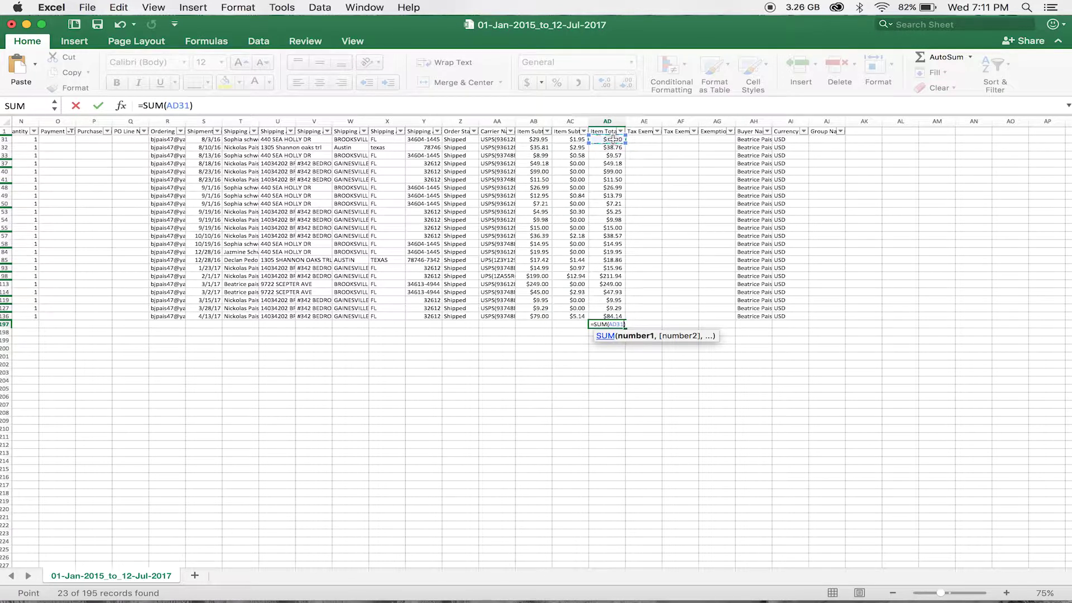
left_click(612, 148, "super")
left_click(613, 156, "super")
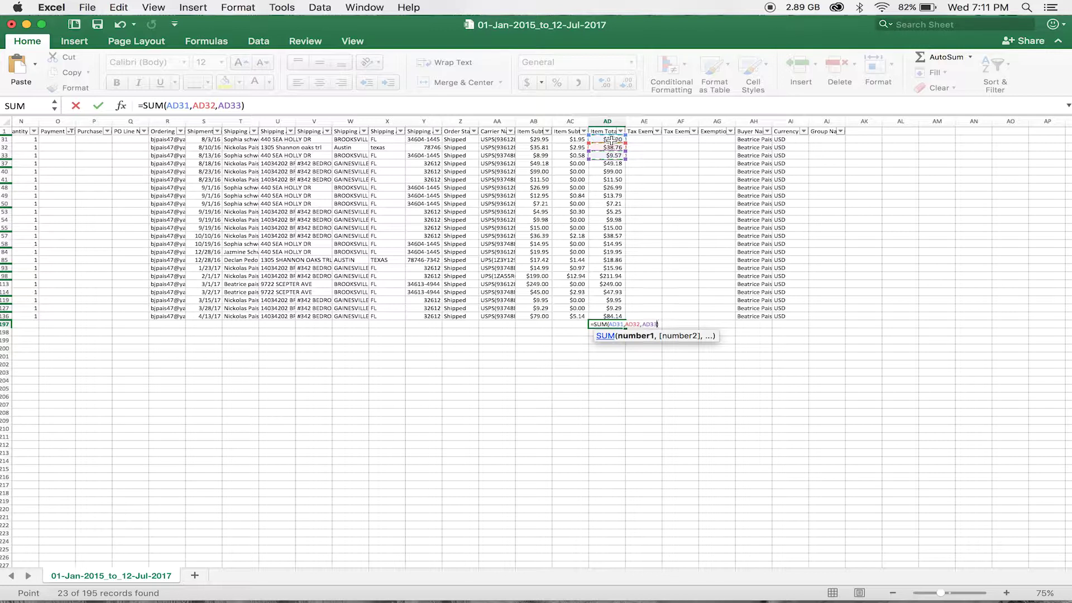
left_click_drag(611, 140, 613, 301)
left_click_drag(635, 190, 610, 149)
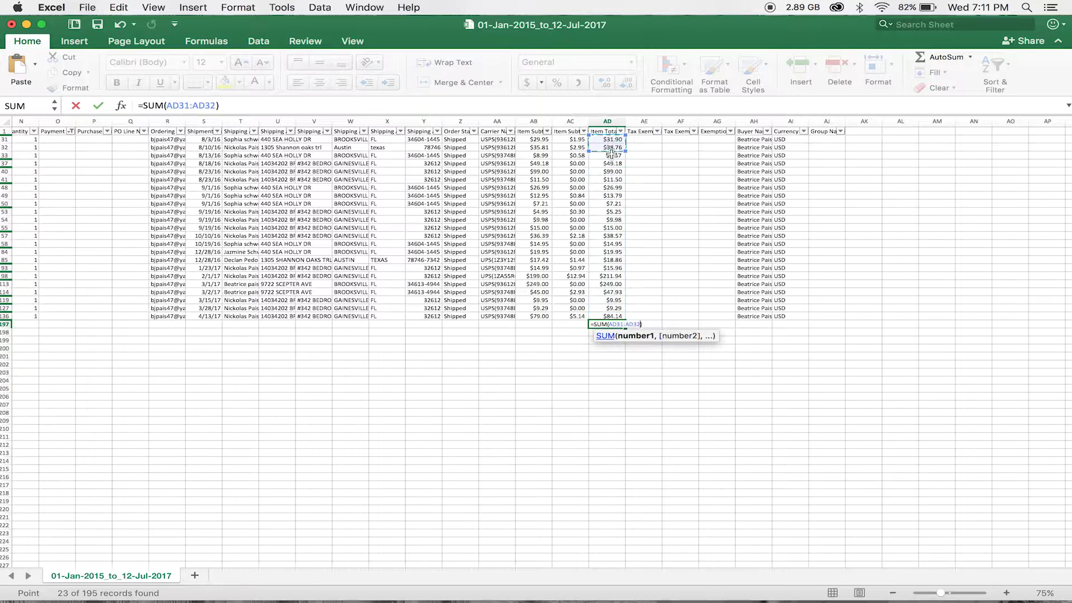
left_click_drag(614, 141, 613, 138)
Add the visible Item Total cells from AD32 through AD58 to the SUM.
left_click(611, 148, "super")
left_click(609, 162, "super")
left_click(609, 155, "super")
left_click(609, 171, "super")
left_click(609, 179, "super")
left_click(609, 187, "super")
left_click(609, 196, "super")
left_click(609, 204, "super")
left_click(609, 220, "super")
left_click(609, 212, "super")
left_click(609, 228, "super")
left_click(609, 236, "super")
left_click(610, 244, "super")
Add cells AD84 through AD136 and confirm the SUM, totalling $1,038.67.
left_click(609, 258, "super")
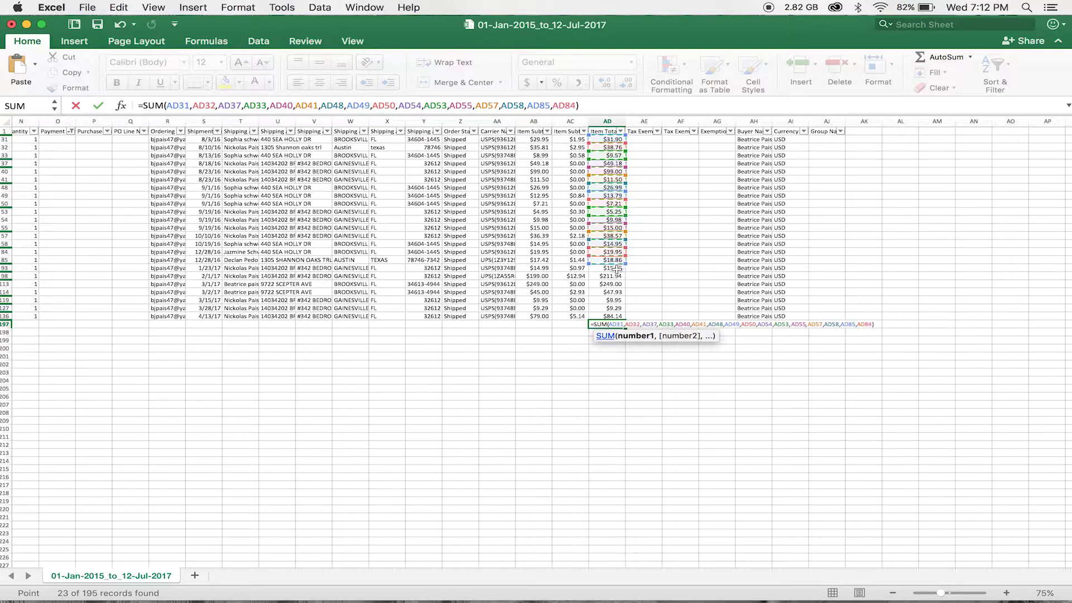
left_click(609, 251, "super")
left_click(609, 268, "super")
left_click(609, 284, "super")
left_click(609, 276, "super")
left_click(610, 292, "super")
left_click(612, 300, "super")
left_click(610, 308, "super")
left_click(611, 316, "super")
key("Return")
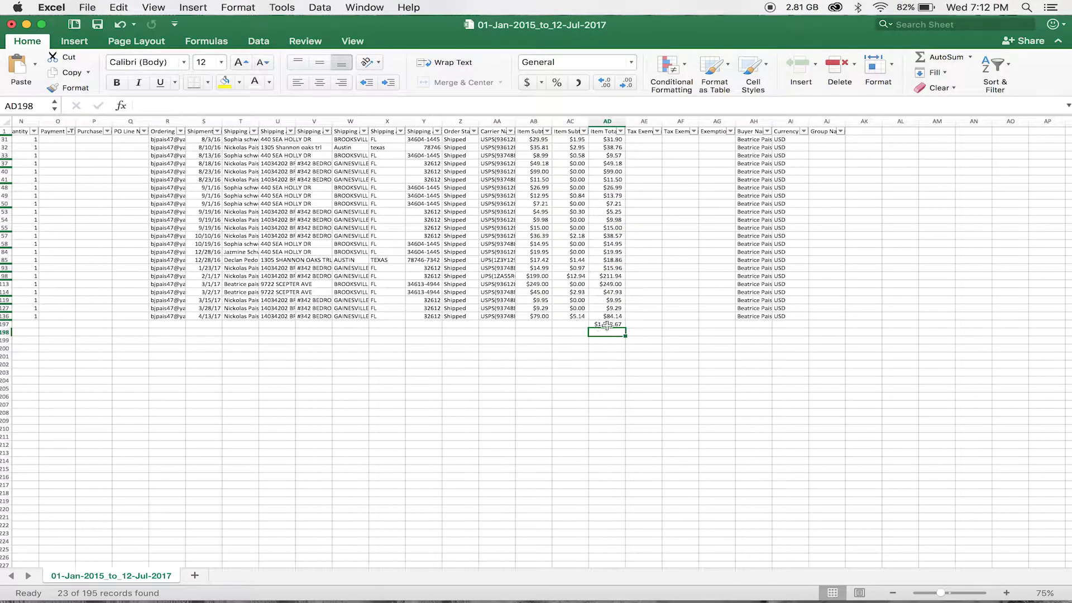
scroll(602, 335, "up", 5)
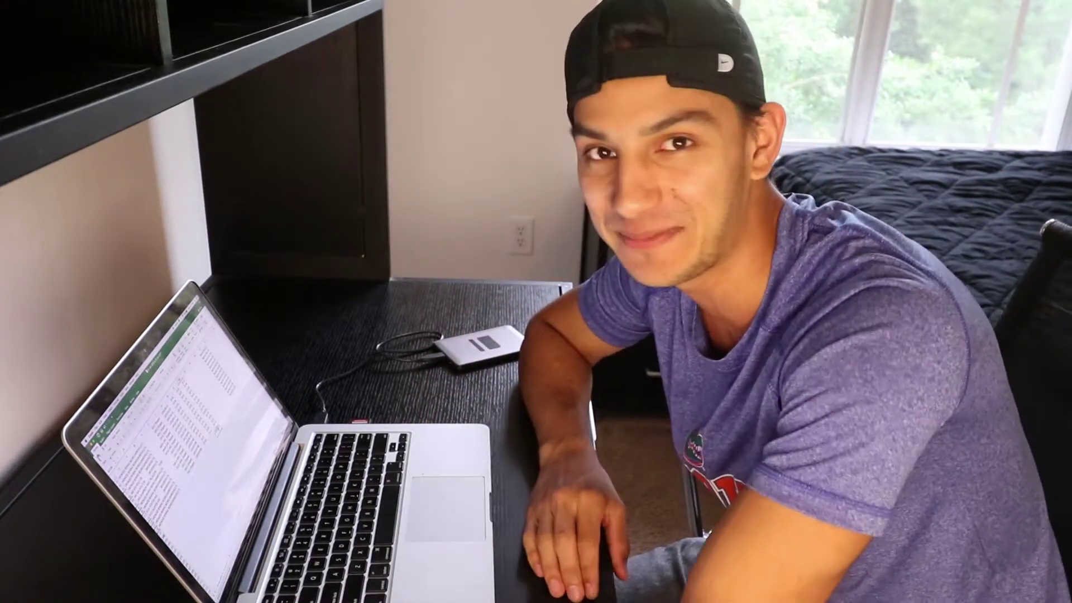
scroll(184, 446, "down", 5)
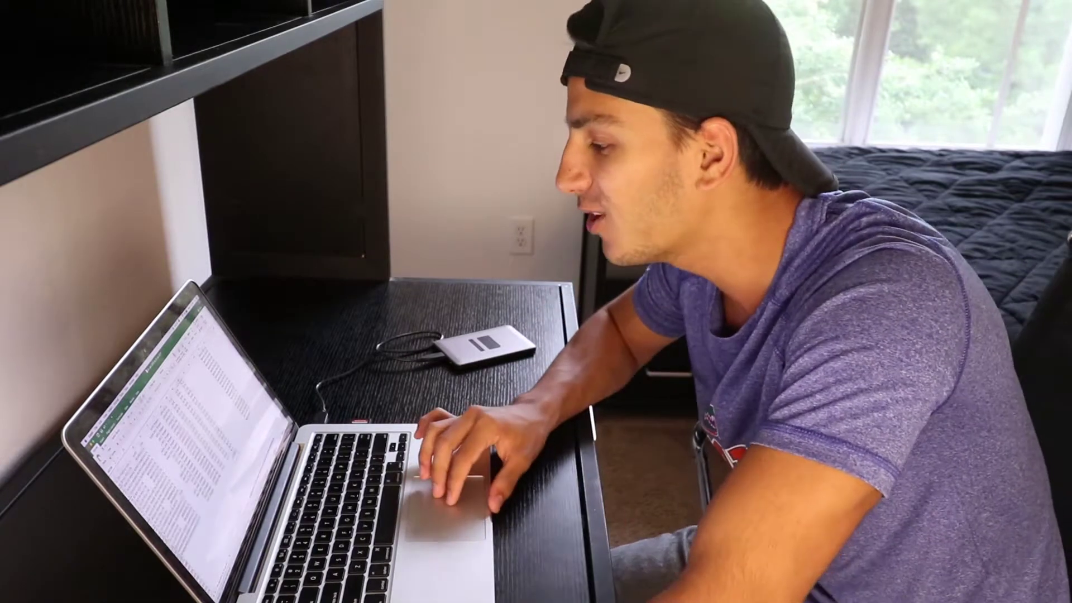
scroll(184, 447, "down", 5)
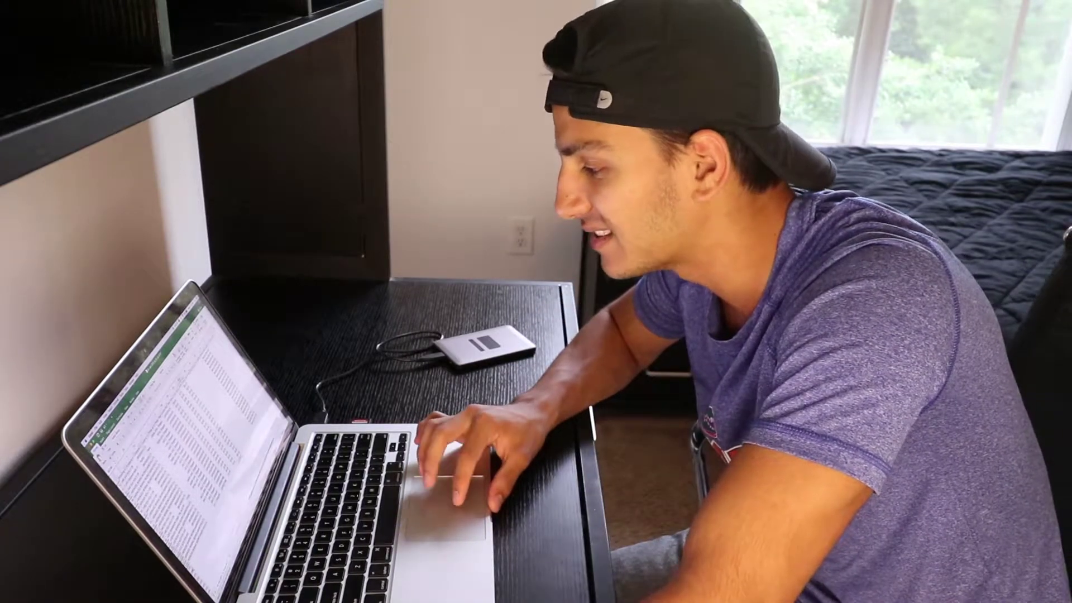